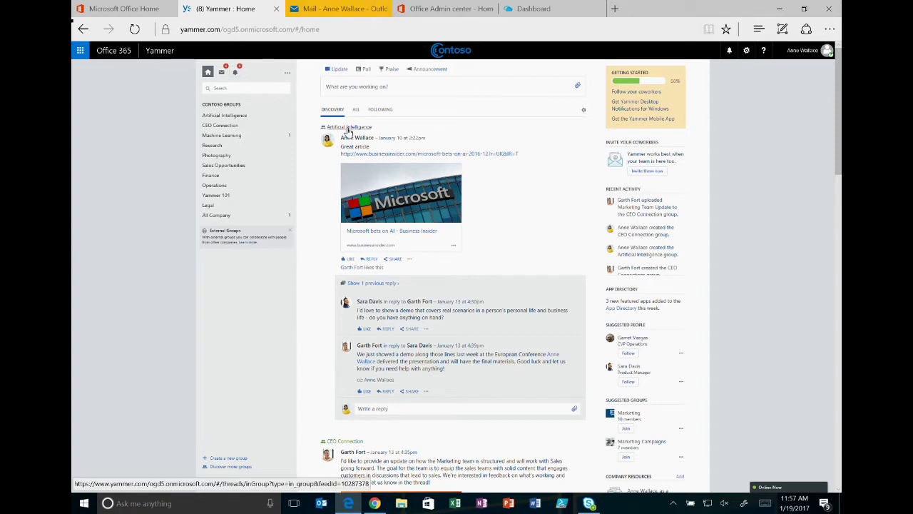
Step: Look through the conversations in the Artificial Intelligence group and the CEO Connection group
{"action": "mouse_move", "coordinate": [348, 132]}
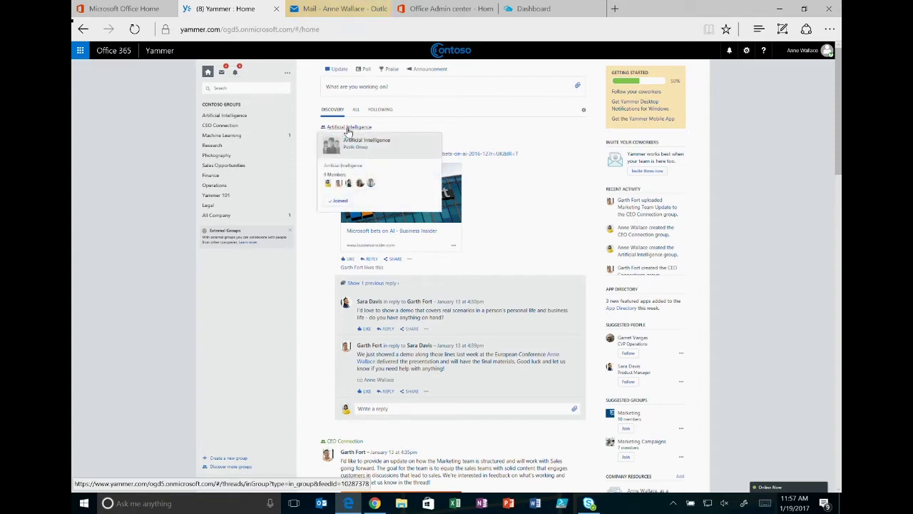
{"action": "left_click", "coordinate": [232, 115]}
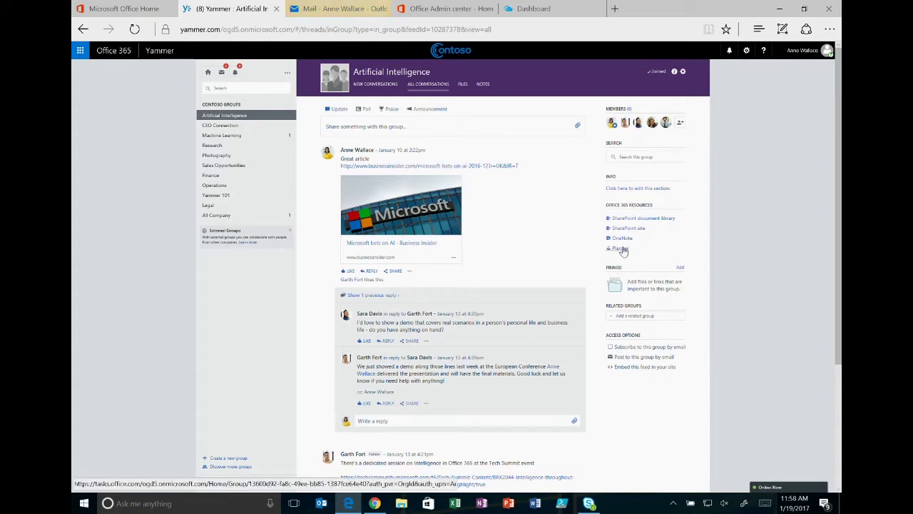
{"action": "scroll", "coordinate": [508, 277], "scroll_direction": "down", "scroll_amount": 1}
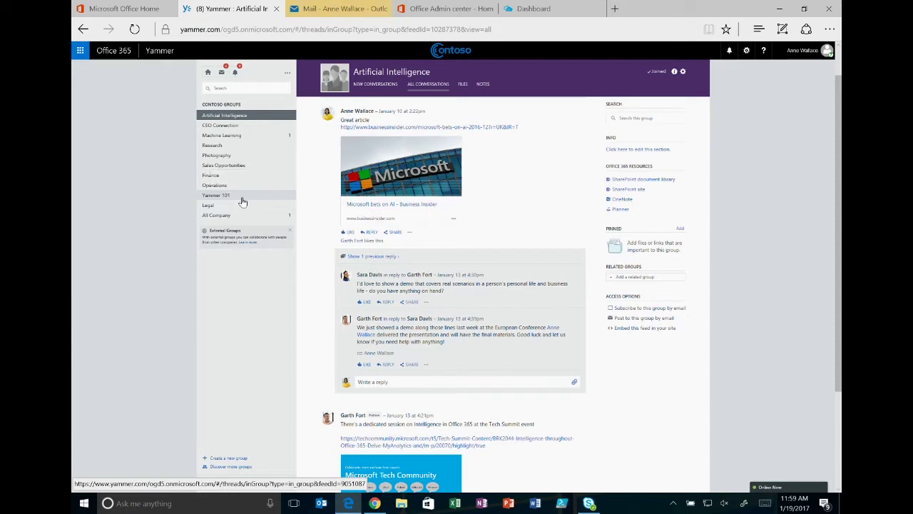
{"action": "left_click", "coordinate": [219, 126]}
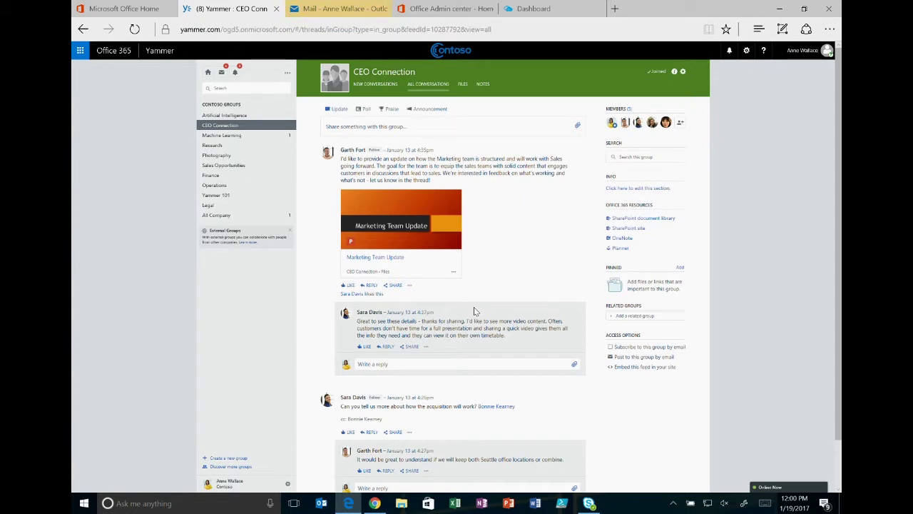
{"action": "scroll", "coordinate": [476, 312], "scroll_direction": "down", "scroll_amount": 1}
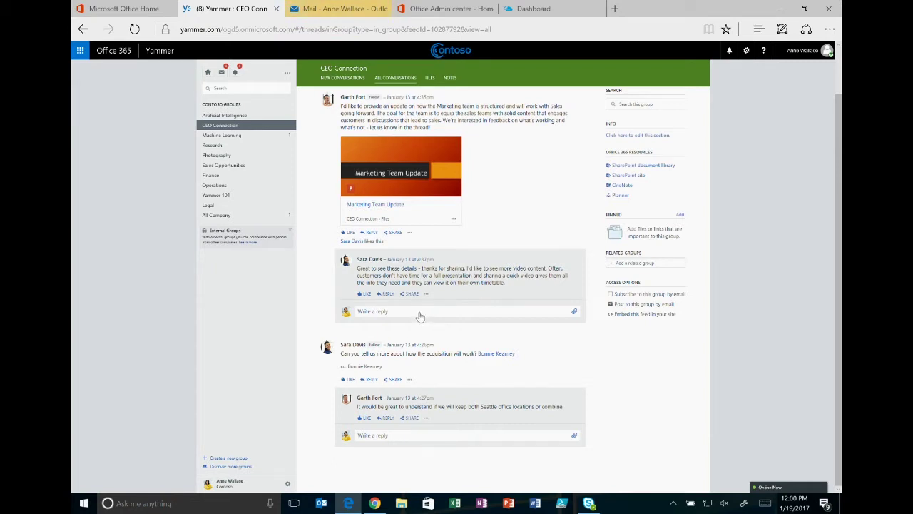
Step: Switch to Outlook mail and look through the Senior Leadership Team group's conversations, calendar, files and member list
{"action": "left_click", "coordinate": [325, 9]}
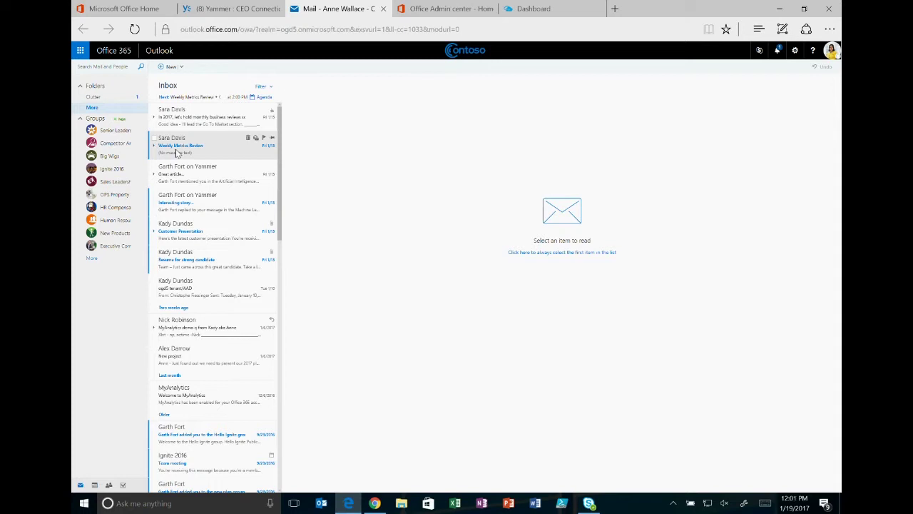
{"action": "left_click", "coordinate": [114, 130]}
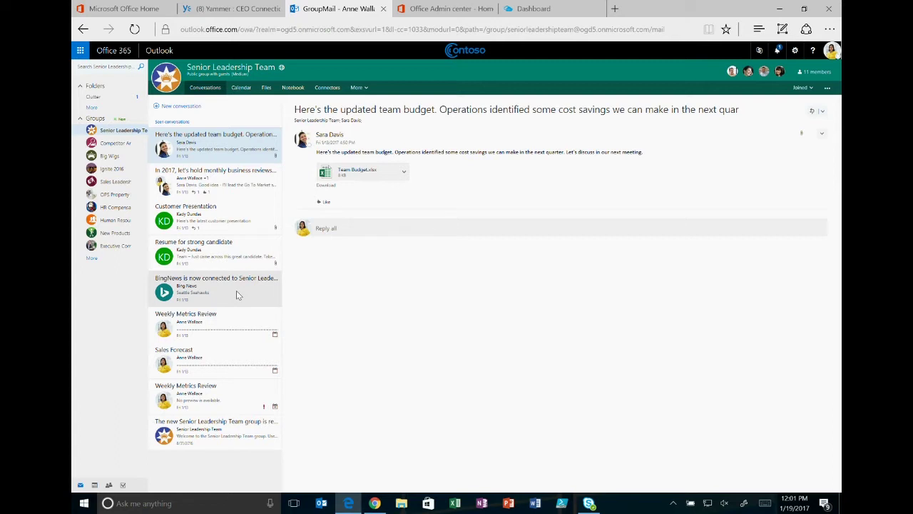
{"action": "left_click", "coordinate": [241, 88]}
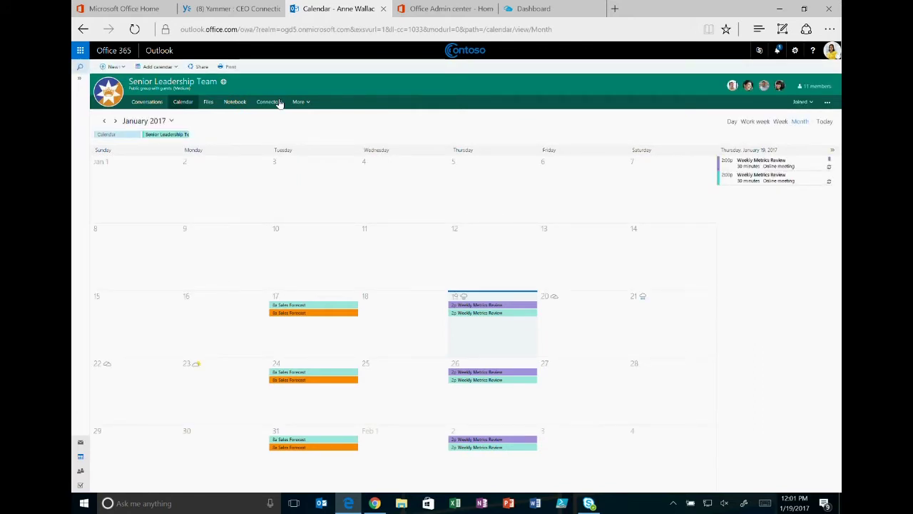
{"action": "left_click", "coordinate": [210, 107]}
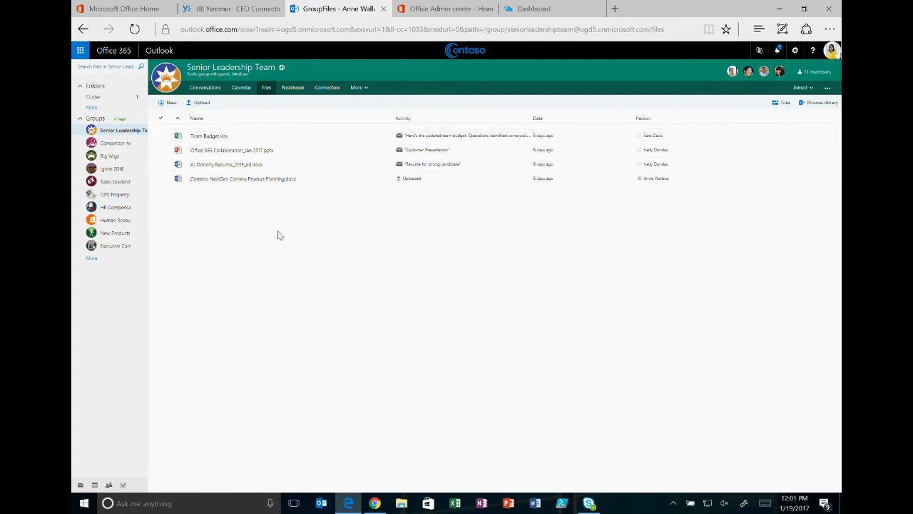
{"action": "left_click", "coordinate": [821, 70]}
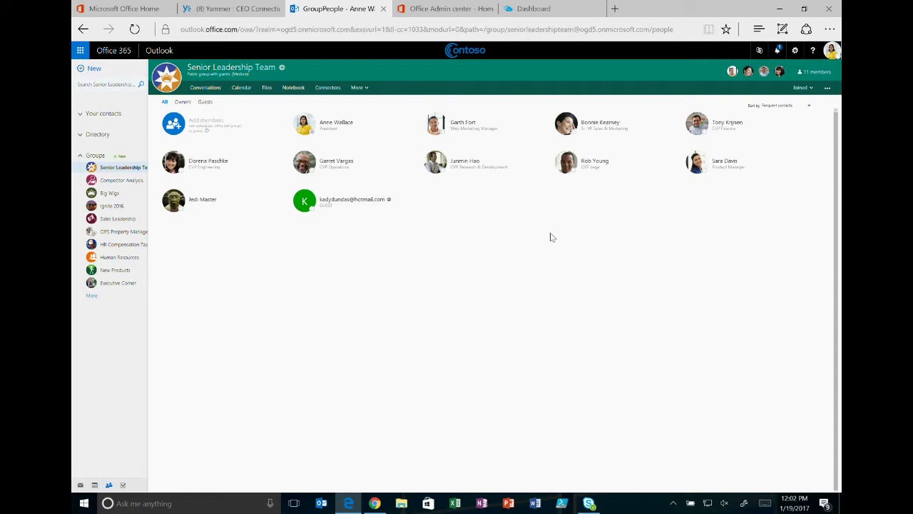
{"action": "mouse_move", "coordinate": [338, 209]}
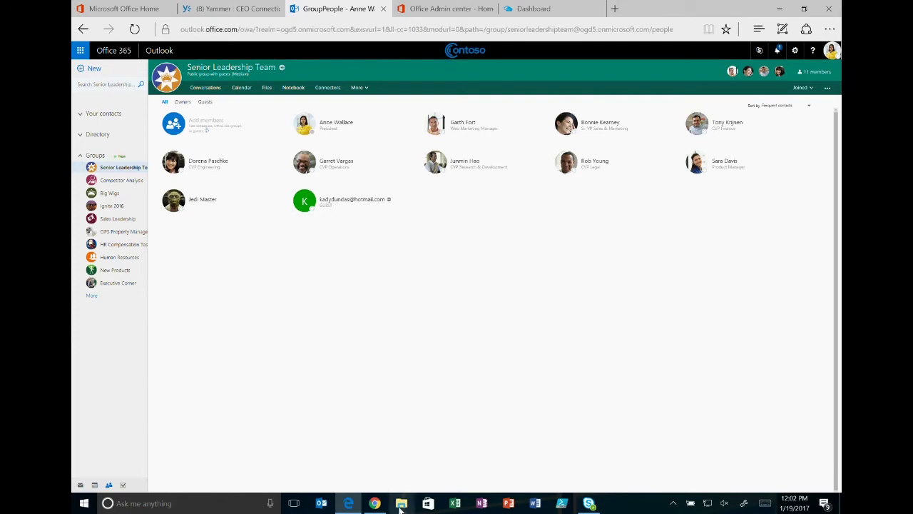
Step: Switch to Microsoft Teams and reply "sounds great" to the Month-end Close post in the Go-to-Market Plan channel
{"action": "left_click", "coordinate": [374, 503]}
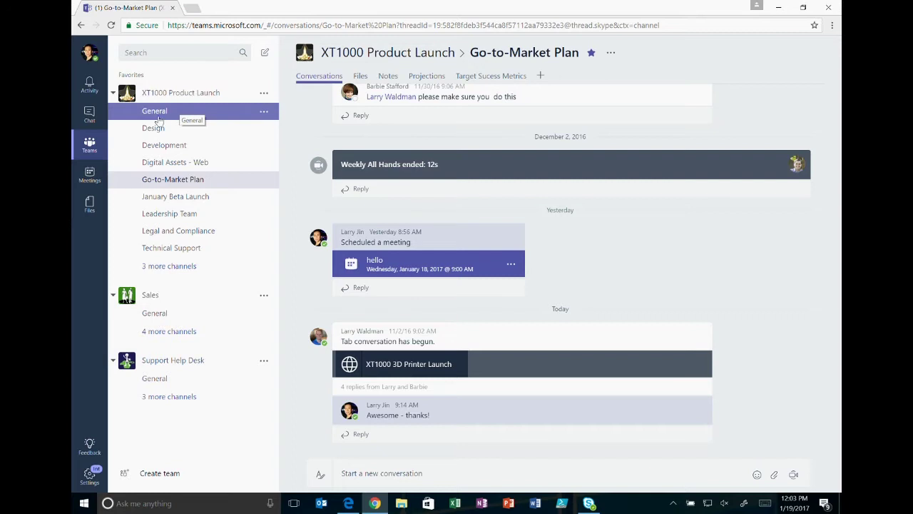
{"action": "left_click", "coordinate": [150, 183]}
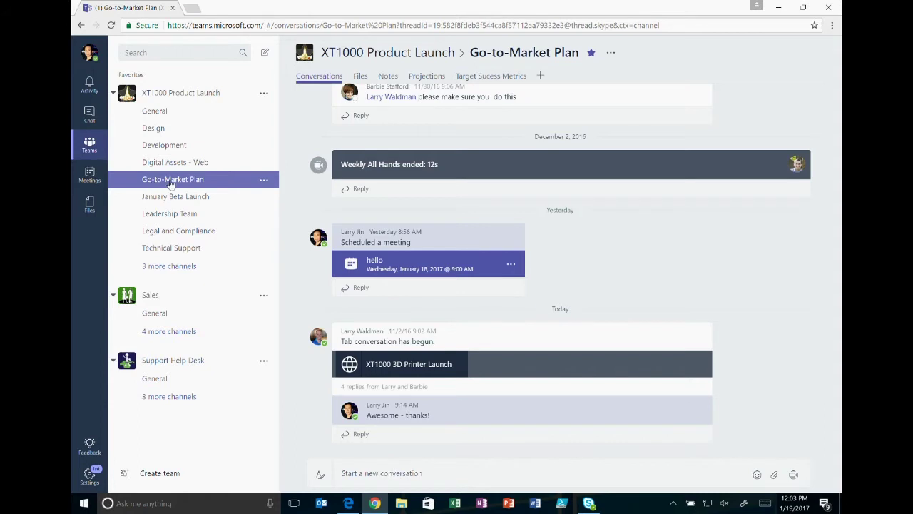
{"action": "scroll", "coordinate": [560, 286], "scroll_direction": "up", "scroll_amount": 3}
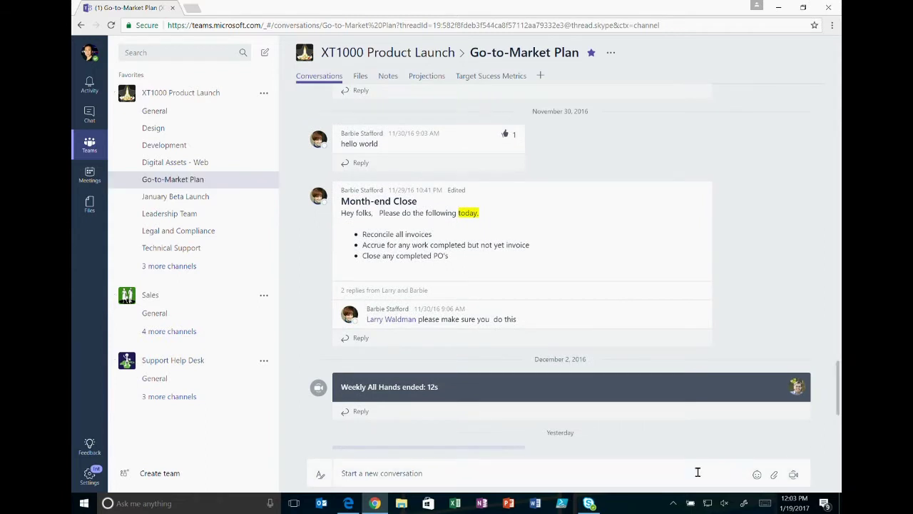
{"action": "left_click", "coordinate": [356, 340]}
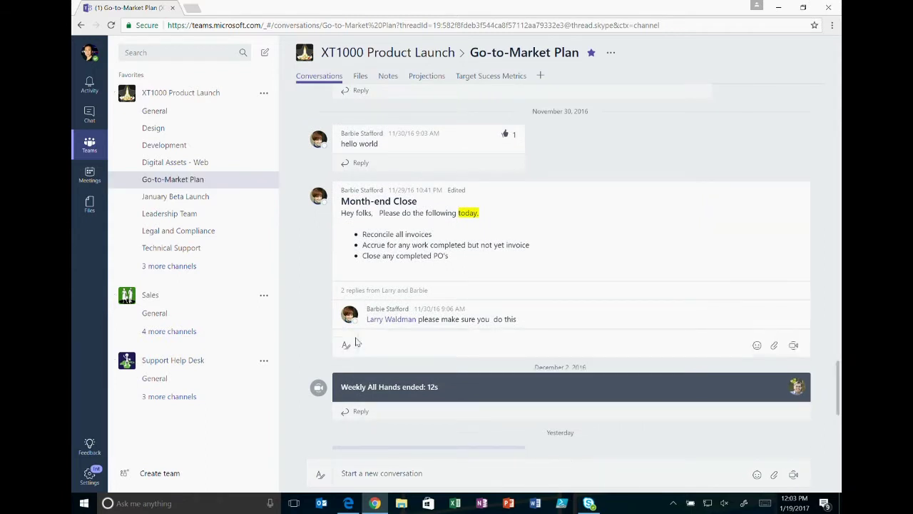
{"action": "type", "text": "sound"}
{"action": "type", "text": "t"}
{"action": "key", "text": "Return"}
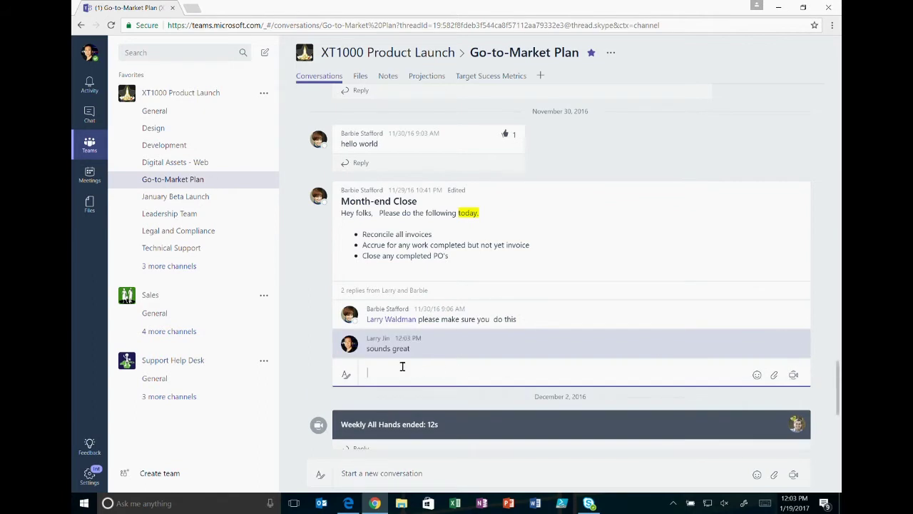
Step: Post the first popular Giphy animation as another reply in the Month-end Close thread, using the expanded message editor
{"action": "left_click", "coordinate": [346, 375]}
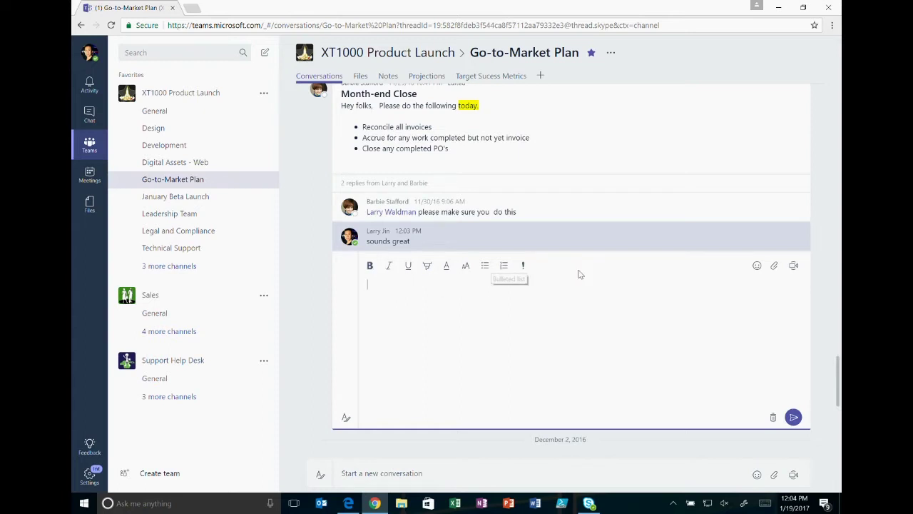
{"action": "left_click", "coordinate": [757, 266]}
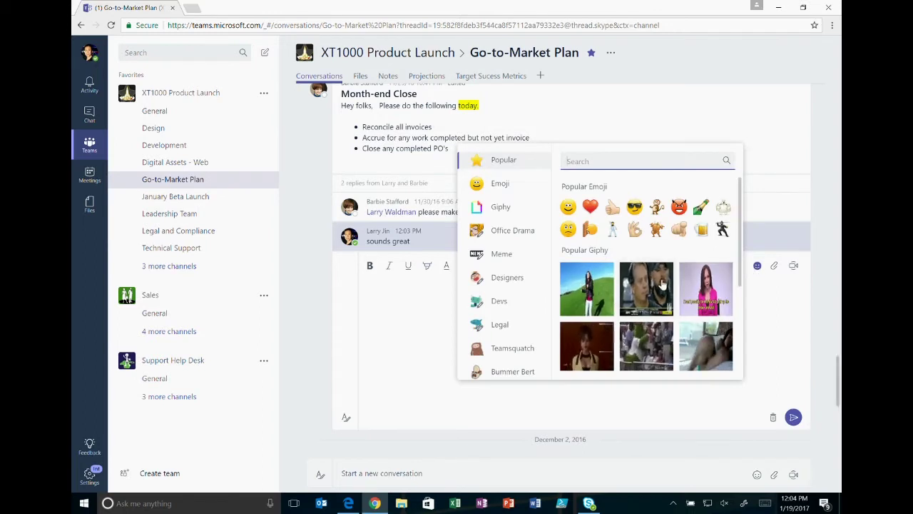
{"action": "left_click", "coordinate": [586, 285]}
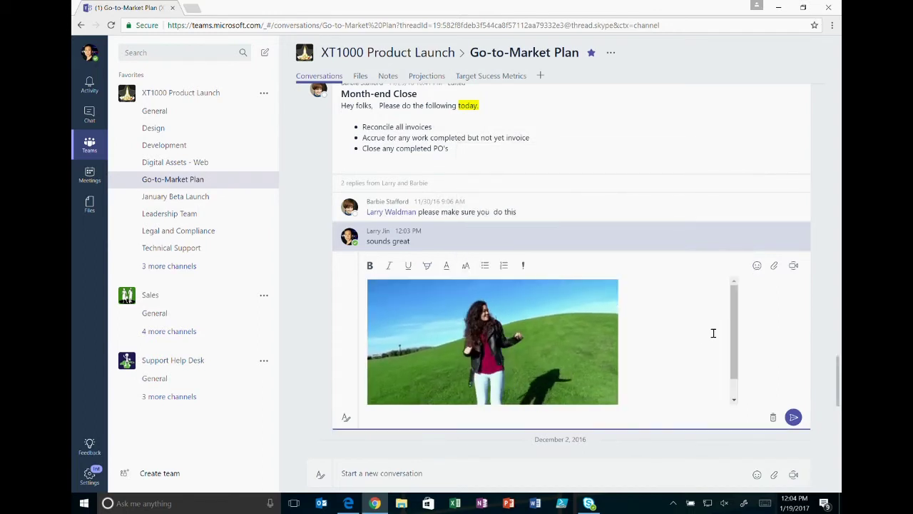
{"action": "key", "text": "Return"}
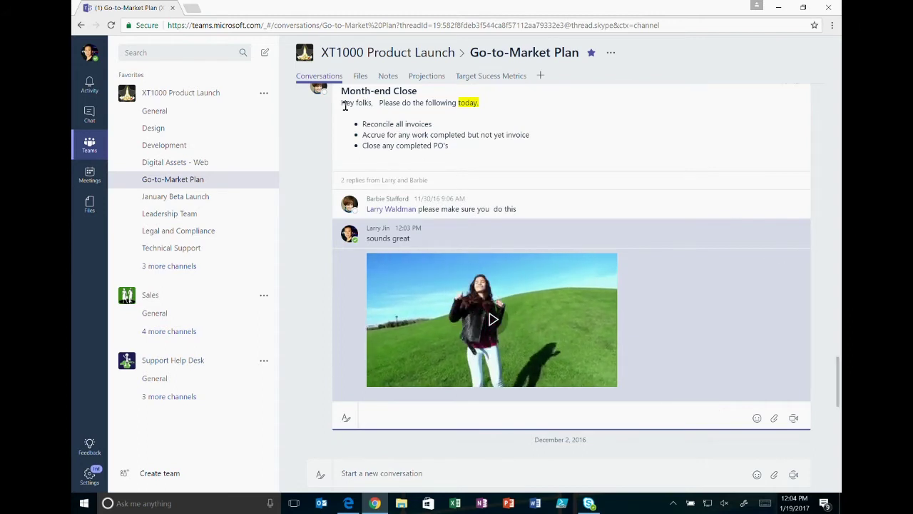
Step: Review the Go-to-Market Plan channel's earlier conversations, files and notes, and check which apps can be added as tabs
{"action": "scroll", "coordinate": [344, 106], "scroll_direction": "up", "scroll_amount": 8}
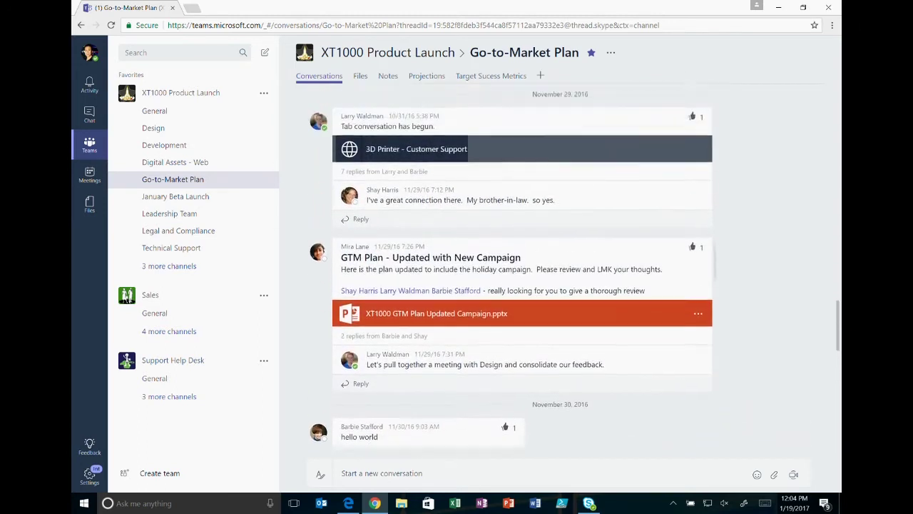
{"action": "scroll", "coordinate": [575, 264], "scroll_direction": "up", "scroll_amount": 3}
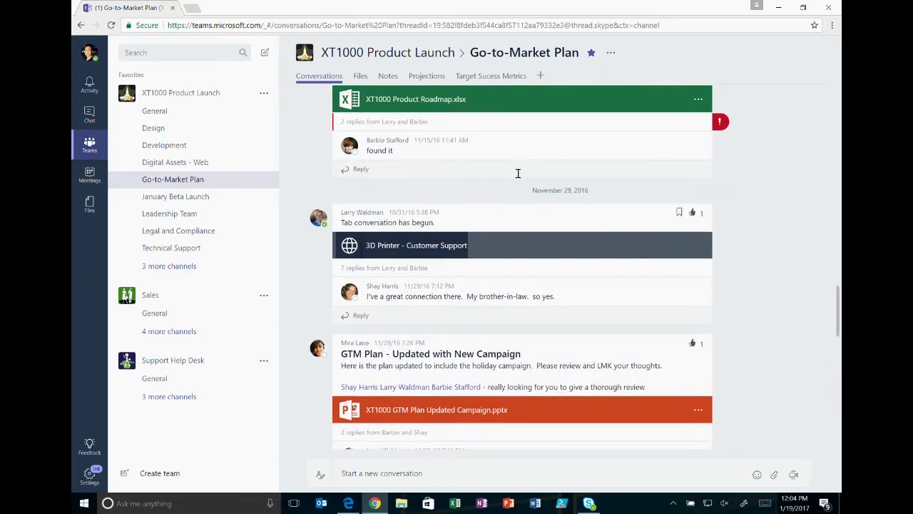
{"action": "left_click", "coordinate": [359, 77]}
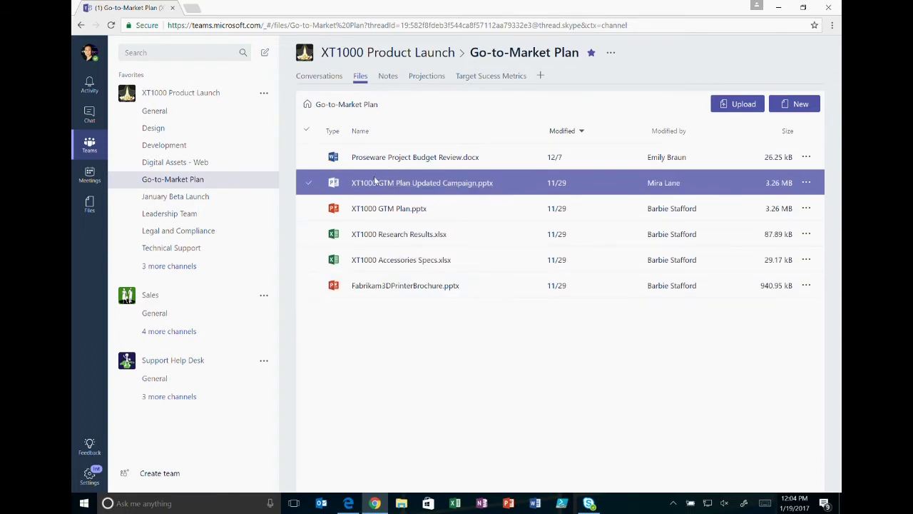
{"action": "left_click", "coordinate": [388, 78]}
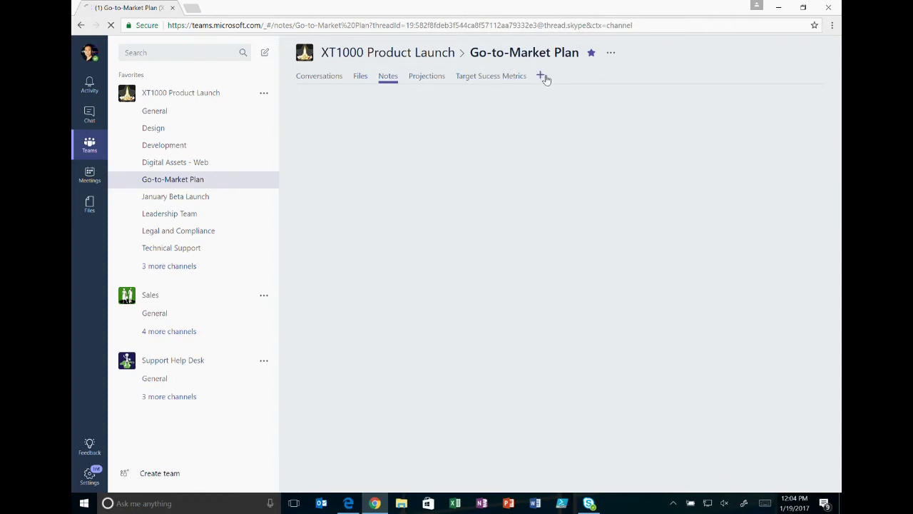
{"action": "left_click", "coordinate": [540, 76]}
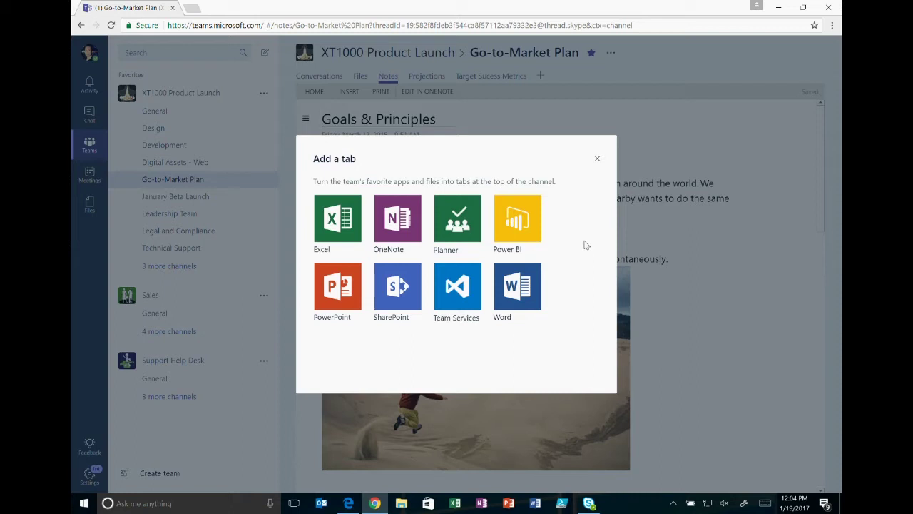
{"action": "left_click", "coordinate": [597, 160]}
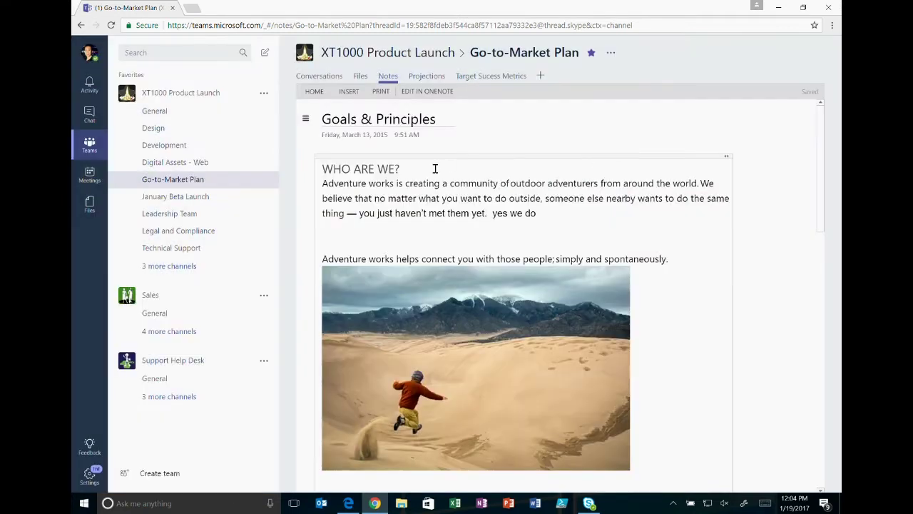
{"action": "left_click", "coordinate": [182, 93]}
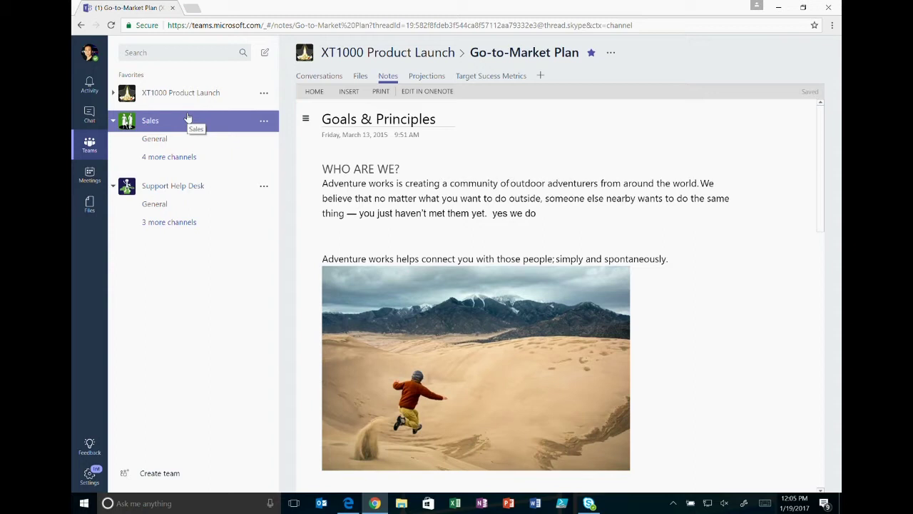
{"action": "left_click", "coordinate": [187, 93]}
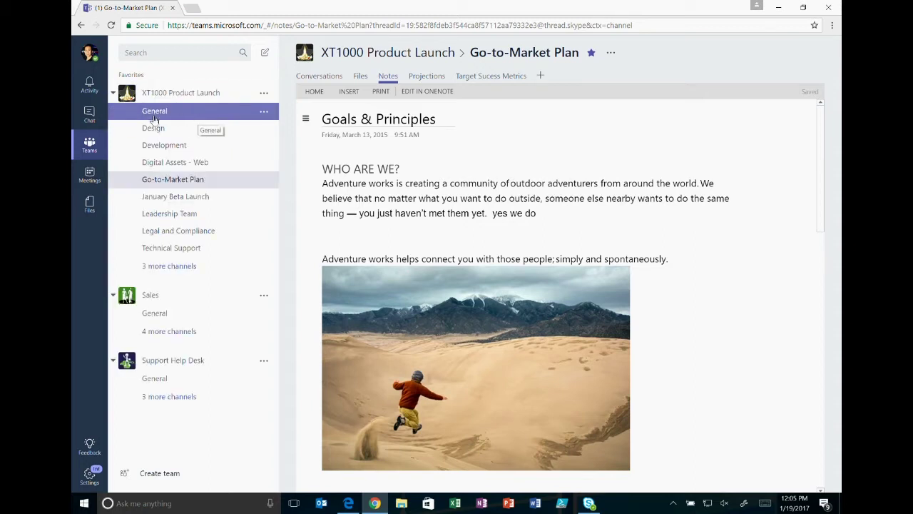
Step: Ask T-Bot "how do i edit a sticker?" in its chat and send "yes?" as a follow-up message
{"action": "left_click", "coordinate": [89, 114]}
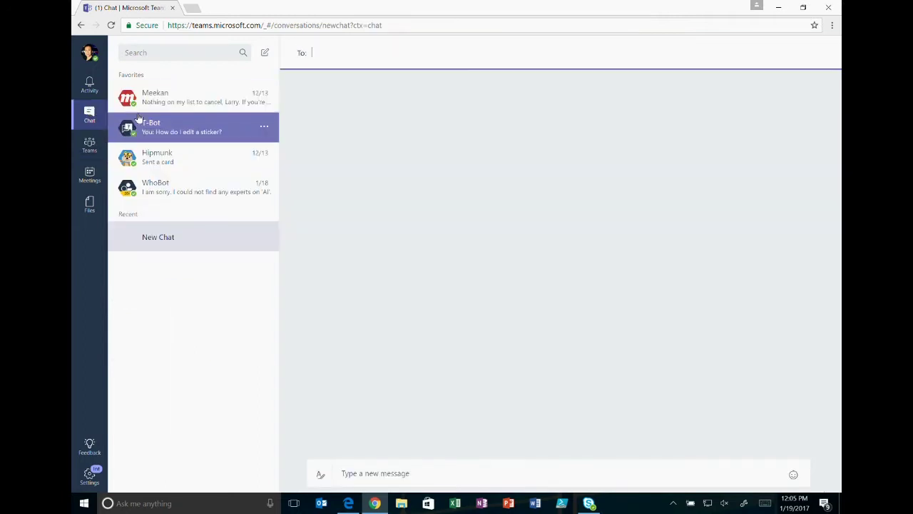
{"action": "right_click", "coordinate": [199, 138]}
{"action": "left_click", "coordinate": [180, 130]}
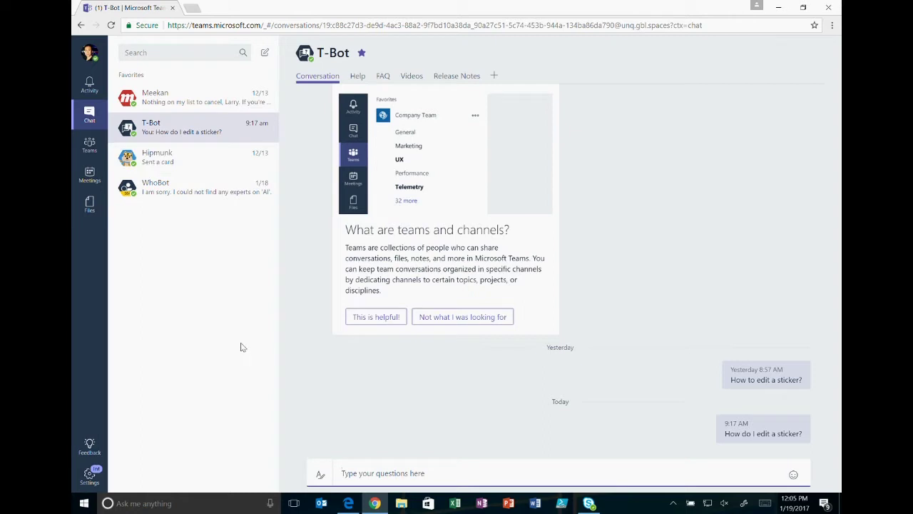
{"action": "type", "text": "how do i edite"}
{"action": "key", "text": "BackSpace"}
{"action": "type", "text": "a sticker?"}
{"action": "key", "text": "Return"}
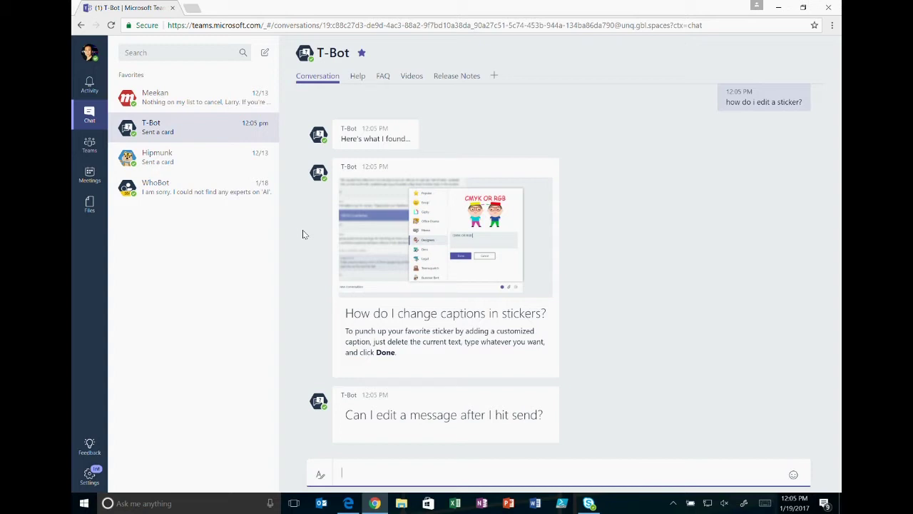
{"action": "type", "text": "yes?"}
{"action": "key", "text": "Return"}
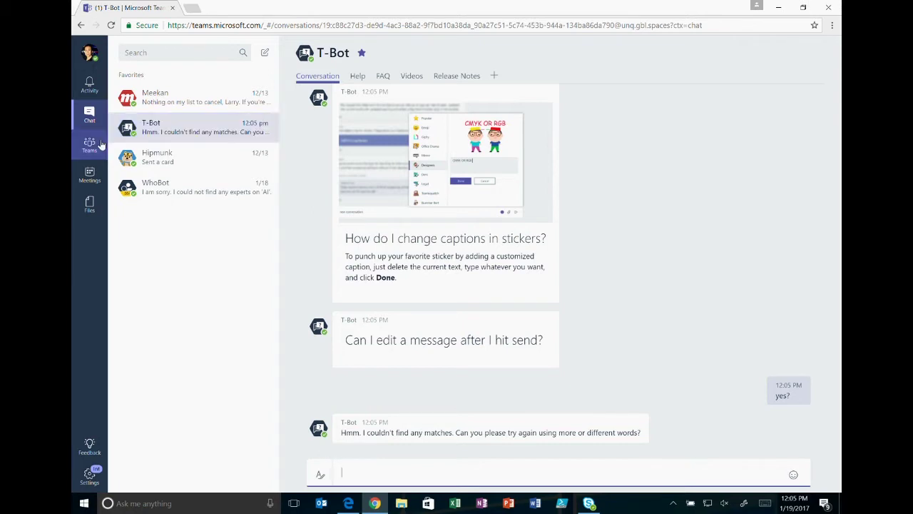
Step: Check the upcoming meetings and the new team meeting form, close it without scheduling, and return to the T-Bot chat
{"action": "left_click", "coordinate": [89, 174]}
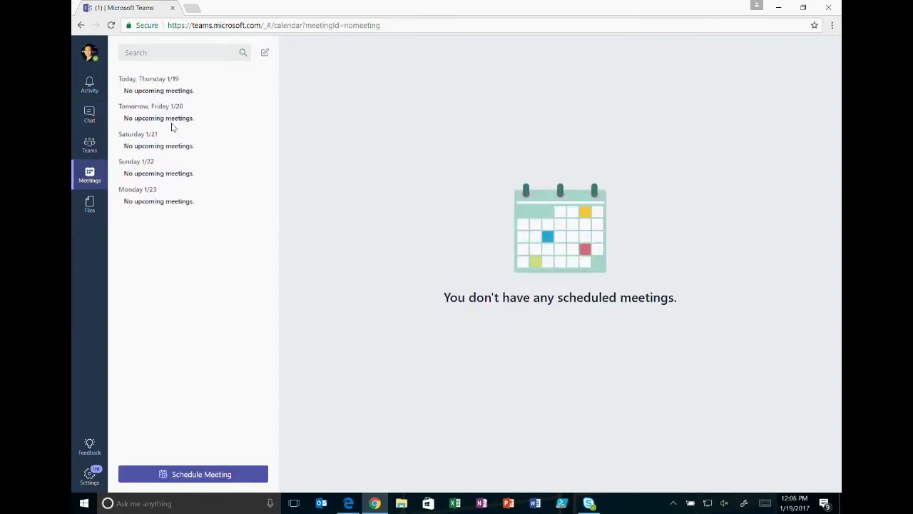
{"action": "left_click", "coordinate": [174, 477]}
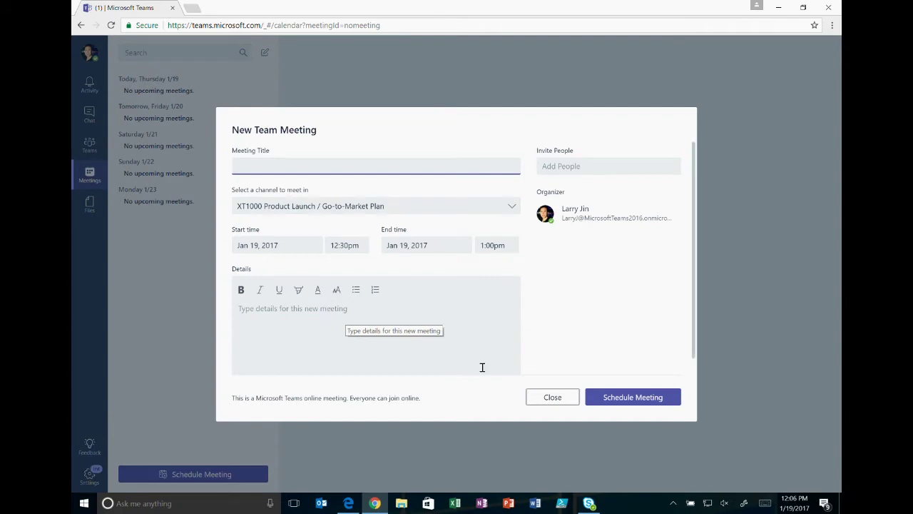
{"action": "left_click", "coordinate": [560, 400]}
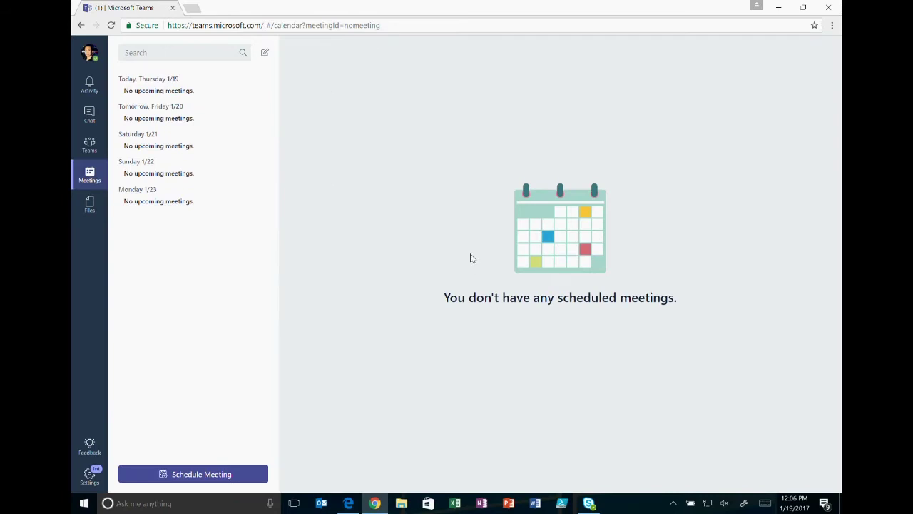
{"action": "left_click", "coordinate": [88, 116]}
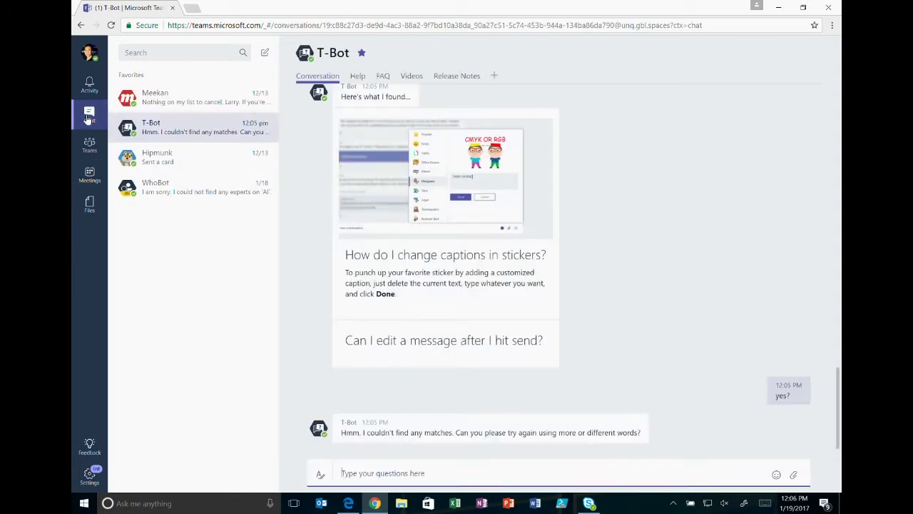